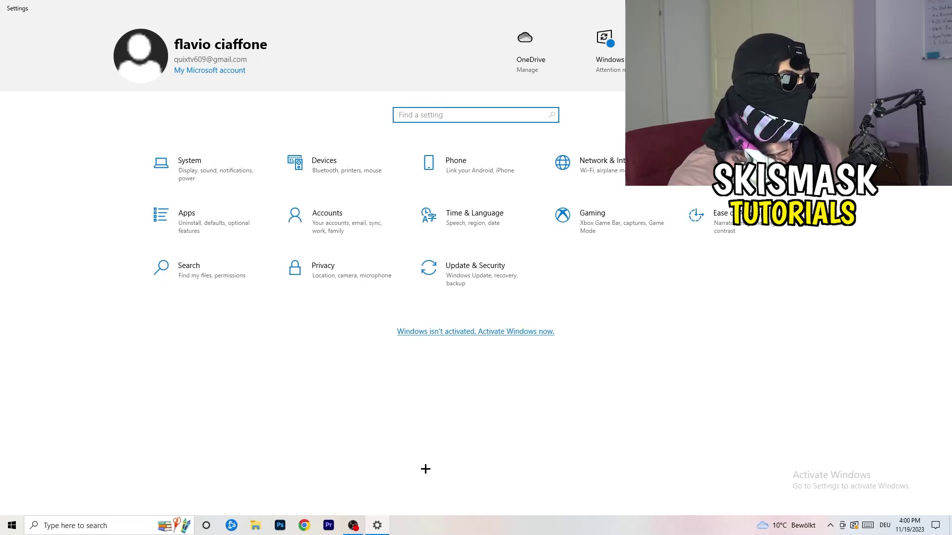
Review the Xbox Game Bar, Captures and Game Mode pages of the Gaming settings, including the maximum recording length choices, and close Settings.
left_click(614, 225)
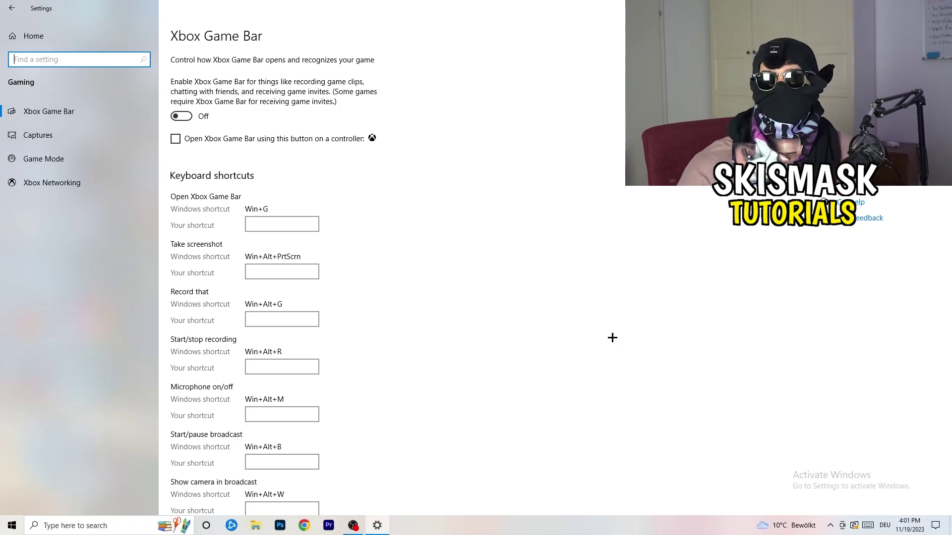
left_click(78, 138)
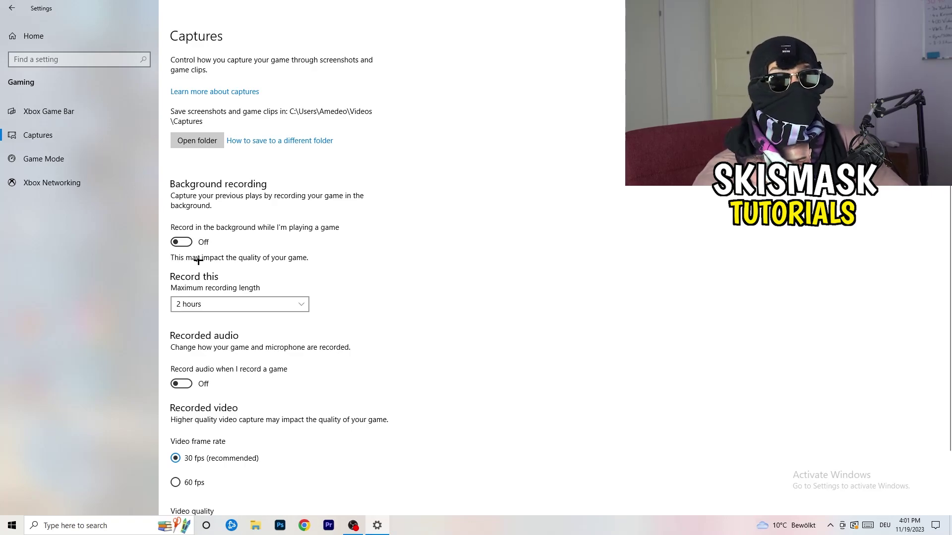
left_click(233, 305)
left_click(407, 268)
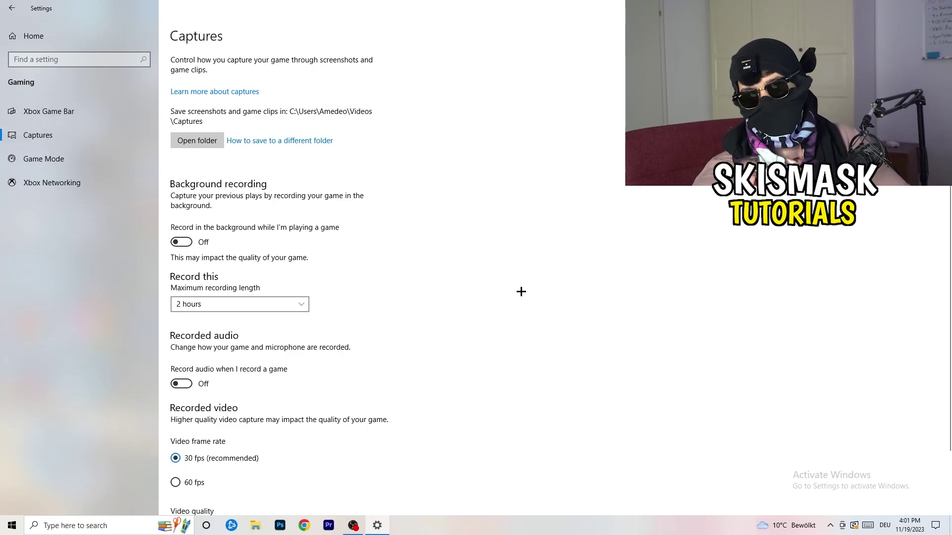
left_click(282, 303)
left_click(610, 248)
scroll(446, 364, "down", 2)
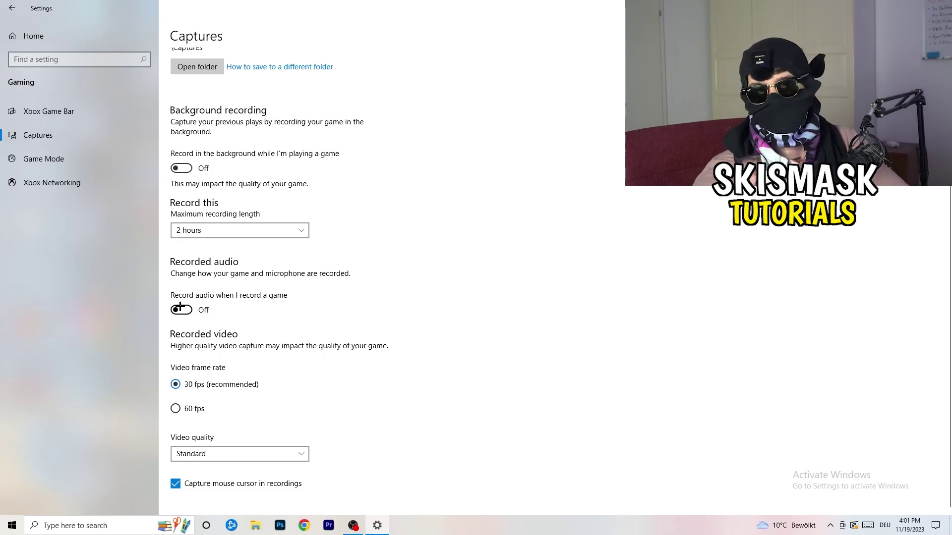
left_click(70, 156)
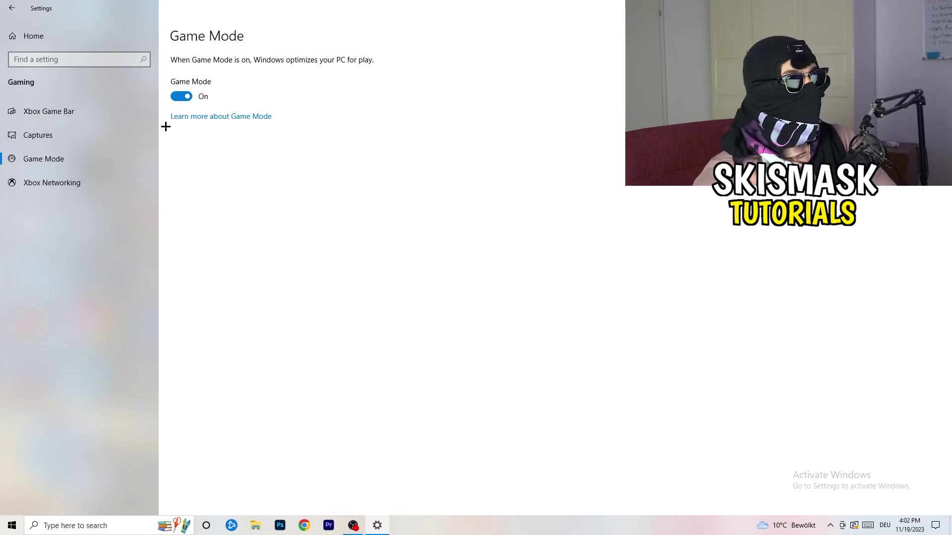
key("alt+F4")
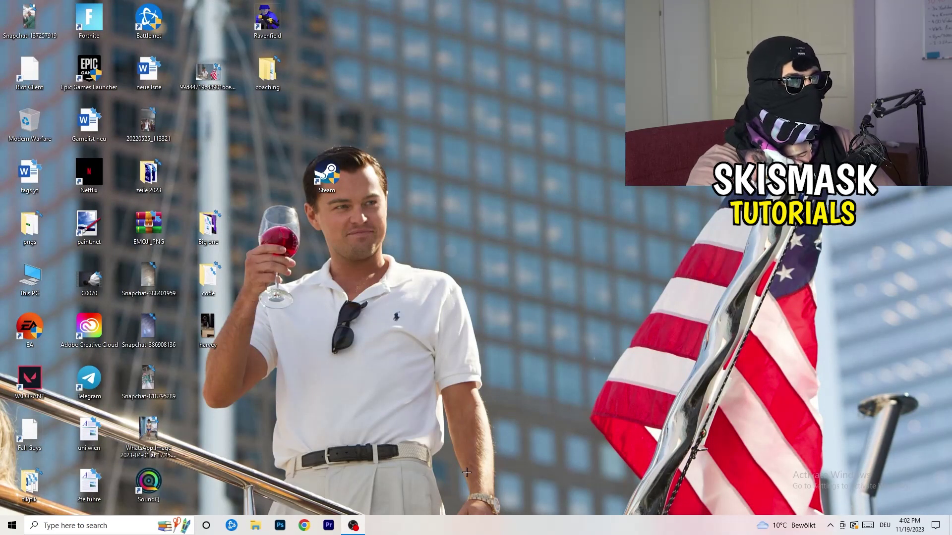
Open Task Manager in a maximized window.
left_click_drag(462, 522, 335, 464)
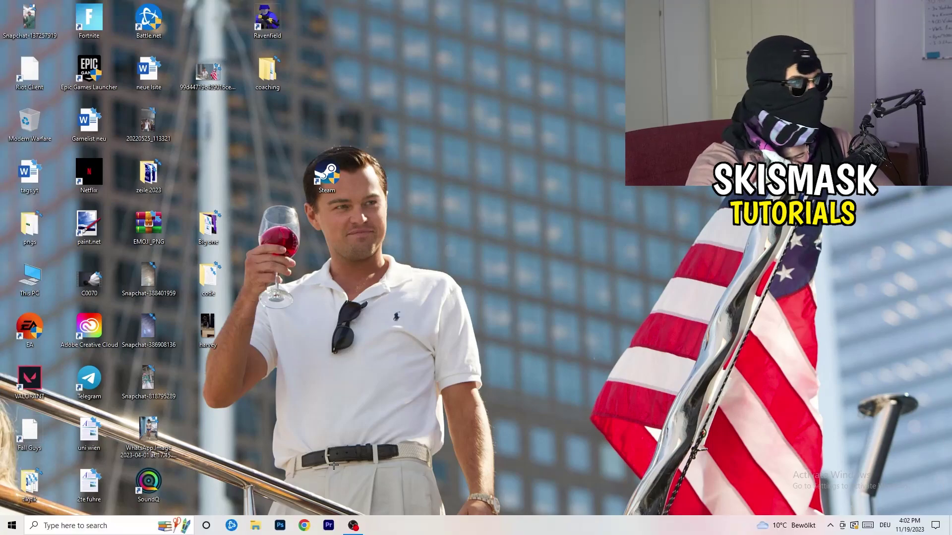
right_click(464, 530)
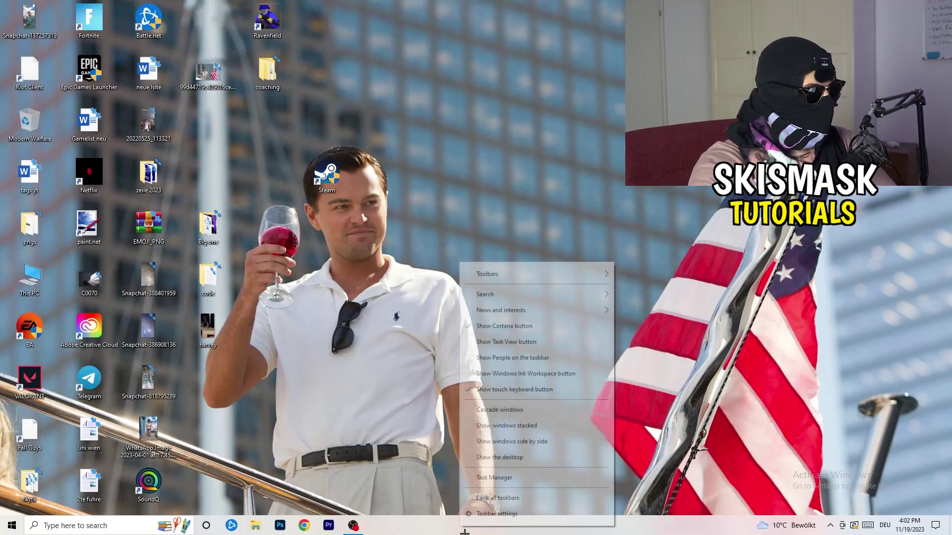
left_click(512, 479)
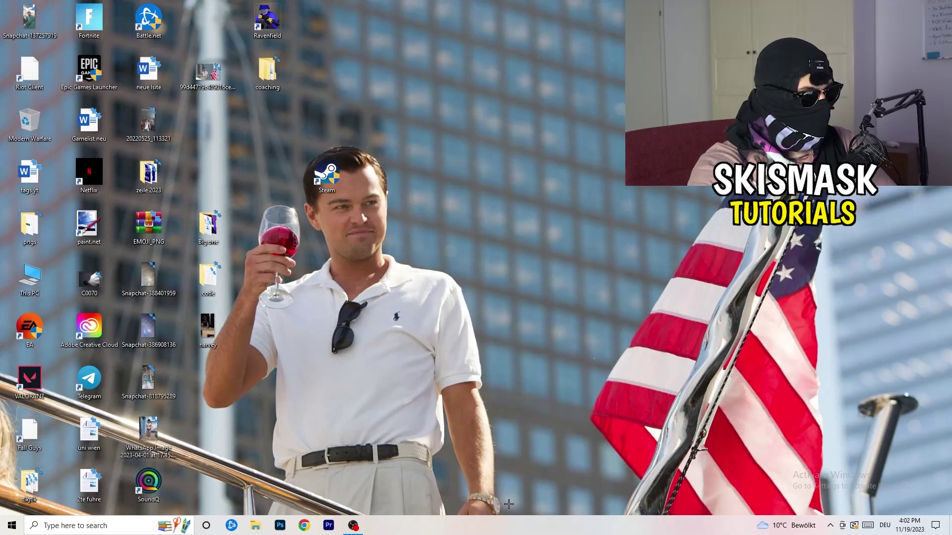
left_click(549, 25)
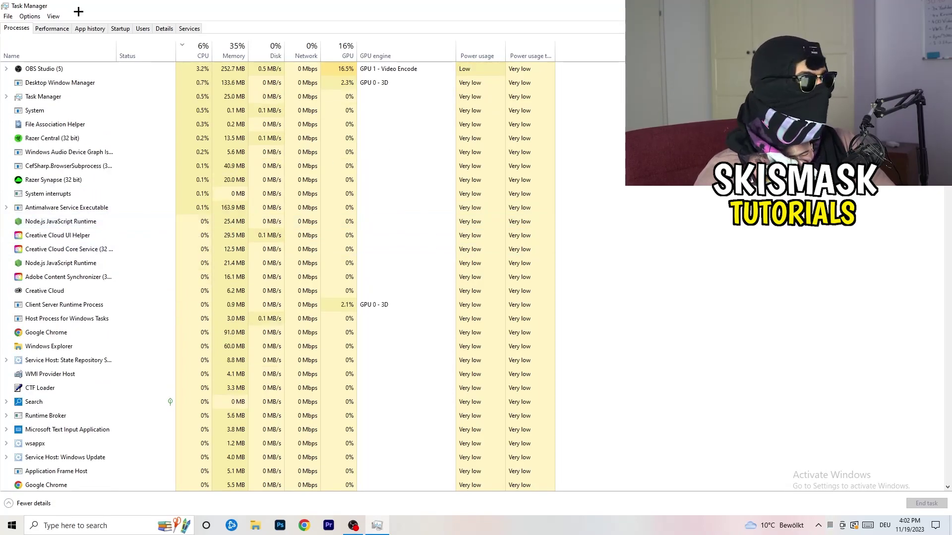
Sort the running processes by GPU usage, check the actions available for OBS Studio, and re-sort them by CPU usage.
left_click(346, 50)
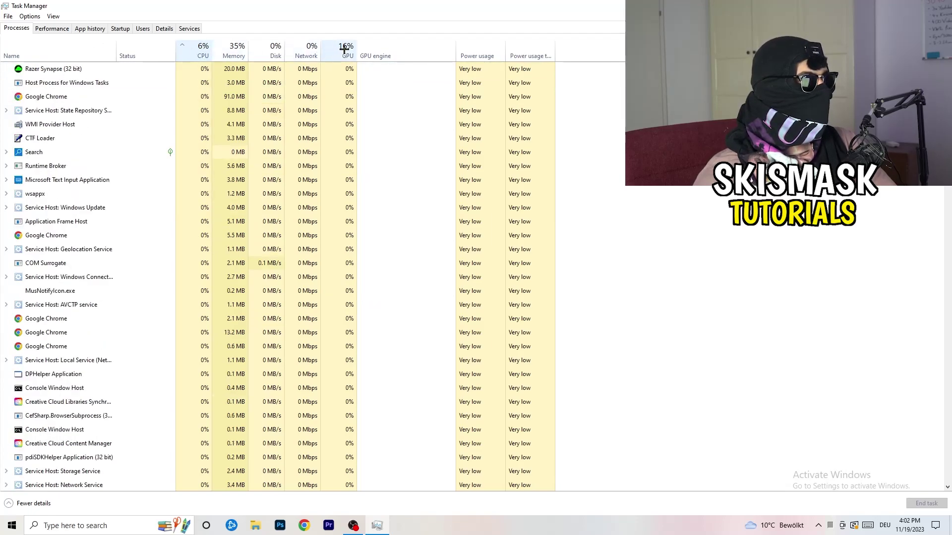
left_click(346, 49)
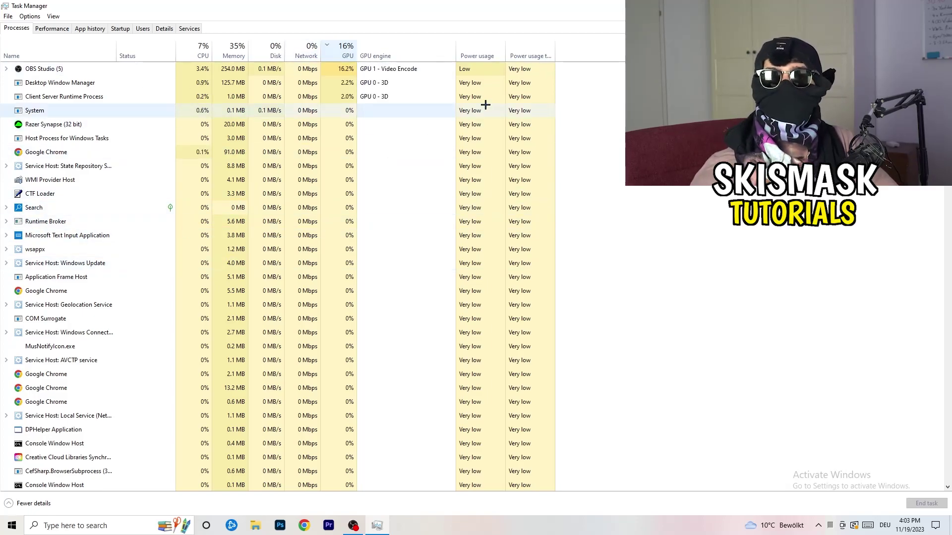
right_click(346, 73)
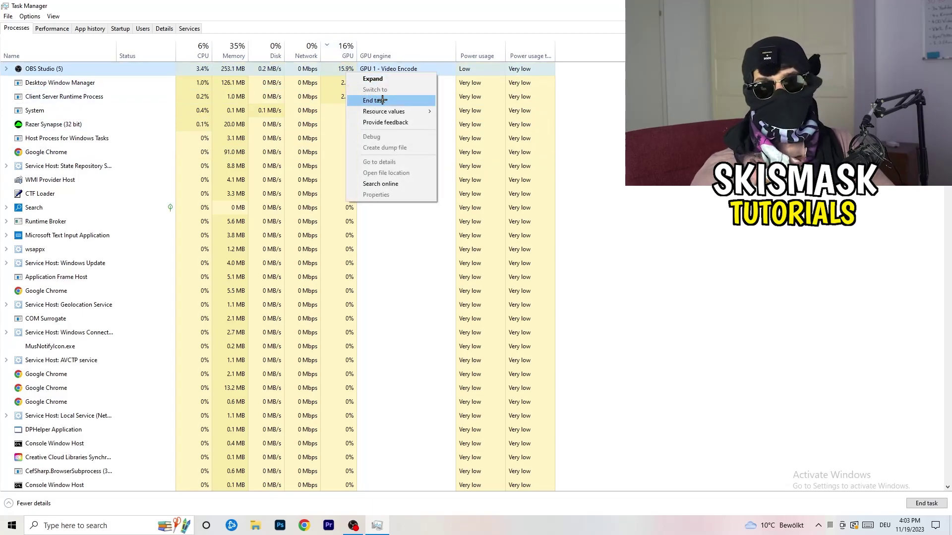
left_click(620, 119)
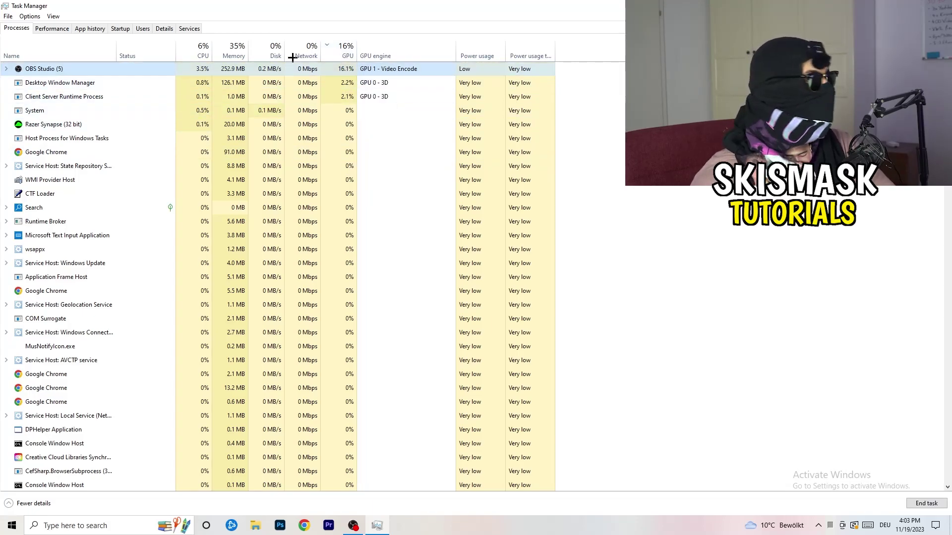
left_click(196, 51)
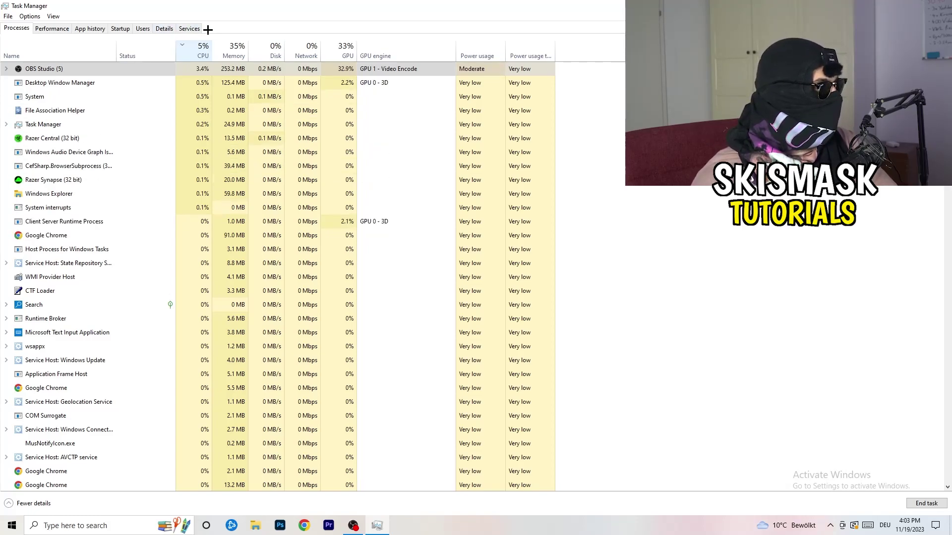
In the detailed process list, show the priority levels available for a Creative Cloud UI Helper process.
left_click(163, 27)
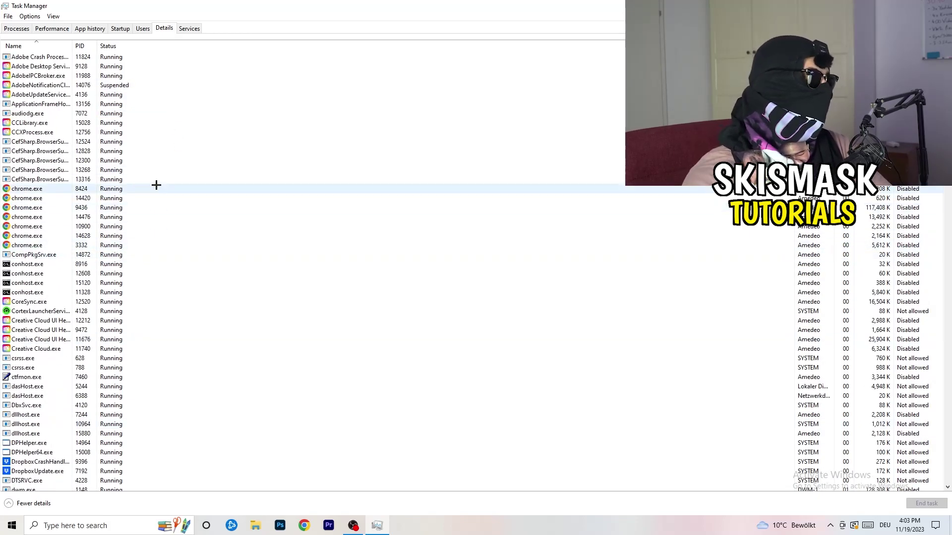
scroll(56, 273, "down", 3)
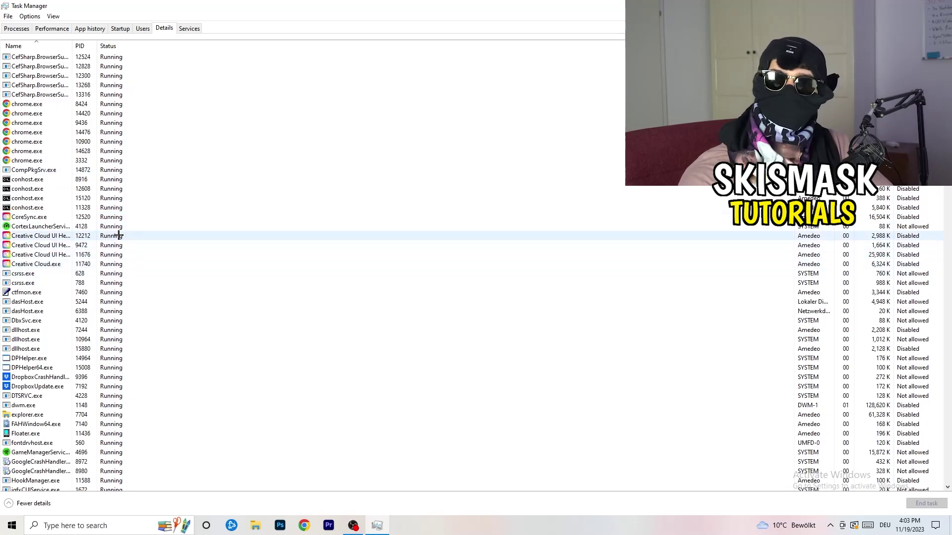
right_click(40, 254)
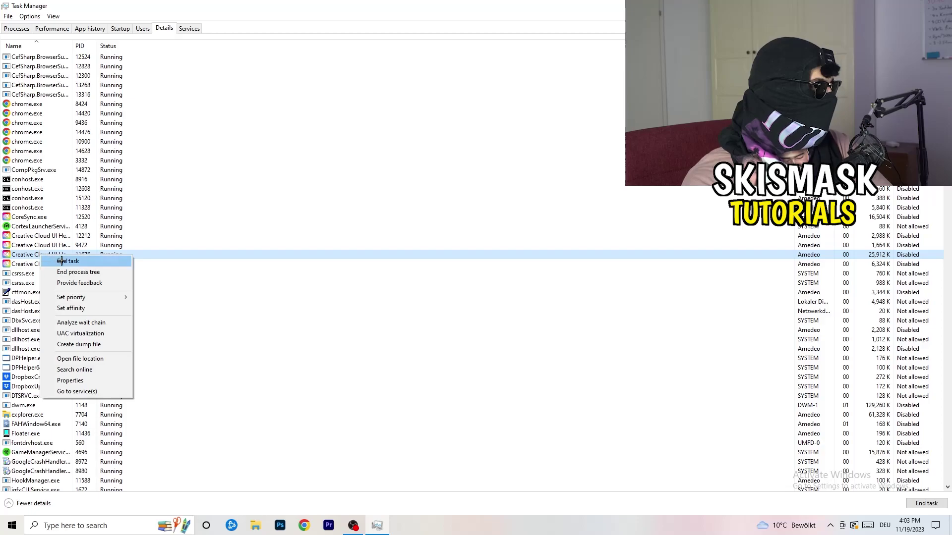
mouse_move(80, 297)
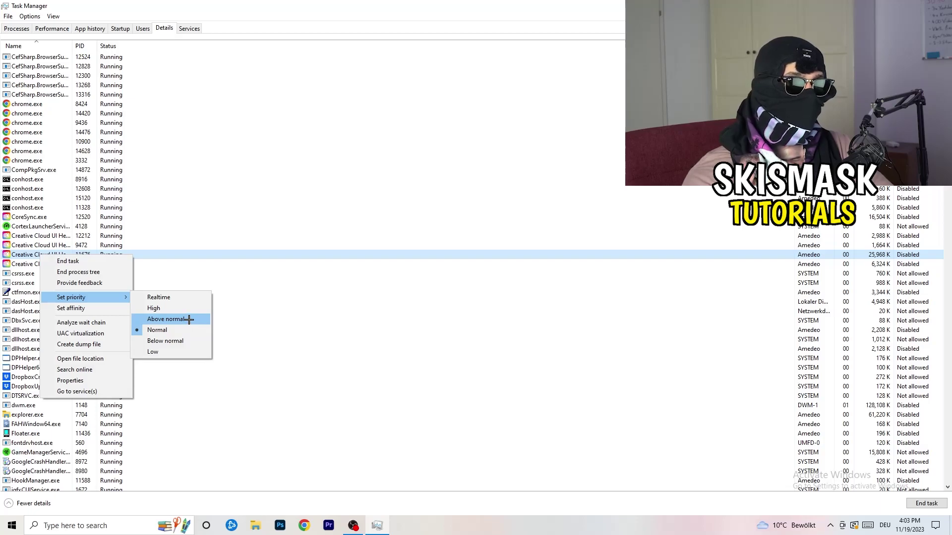
Review the startup programs, check the disable option for DT_Startup without applying it, and close Task Manager.
left_click(130, 31)
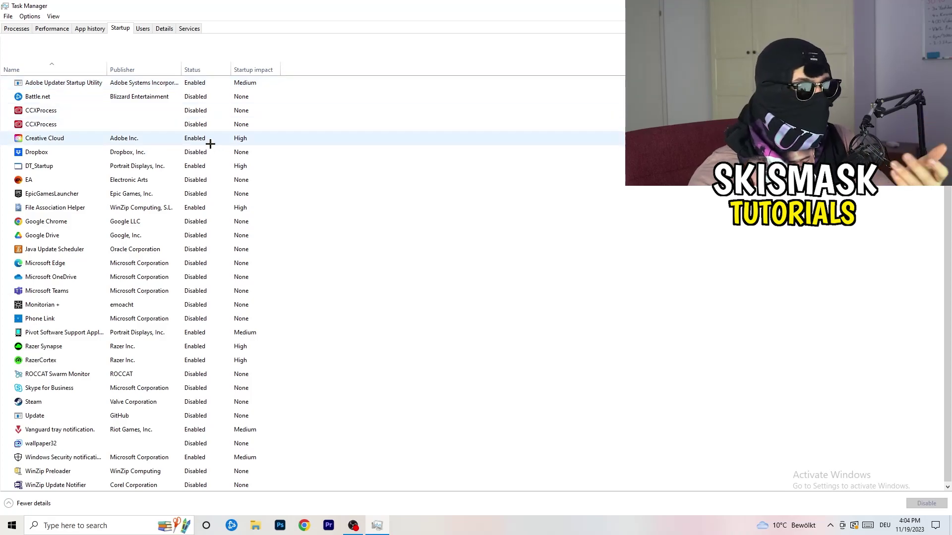
right_click(216, 163)
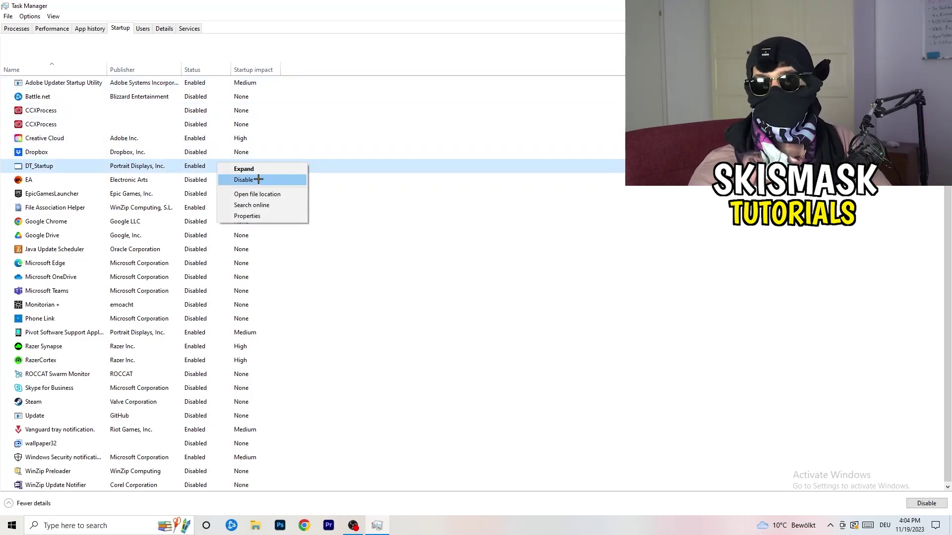
key("Escape")
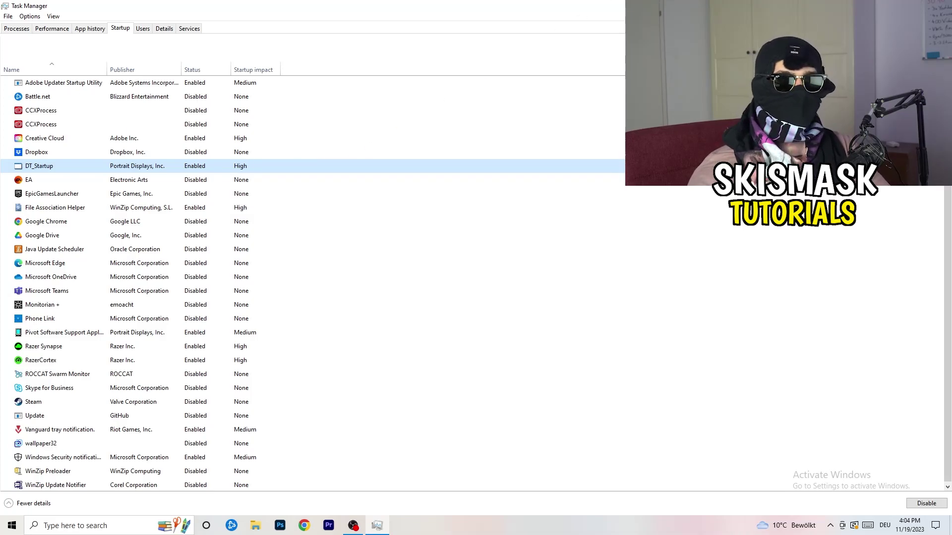
key("alt+F4")
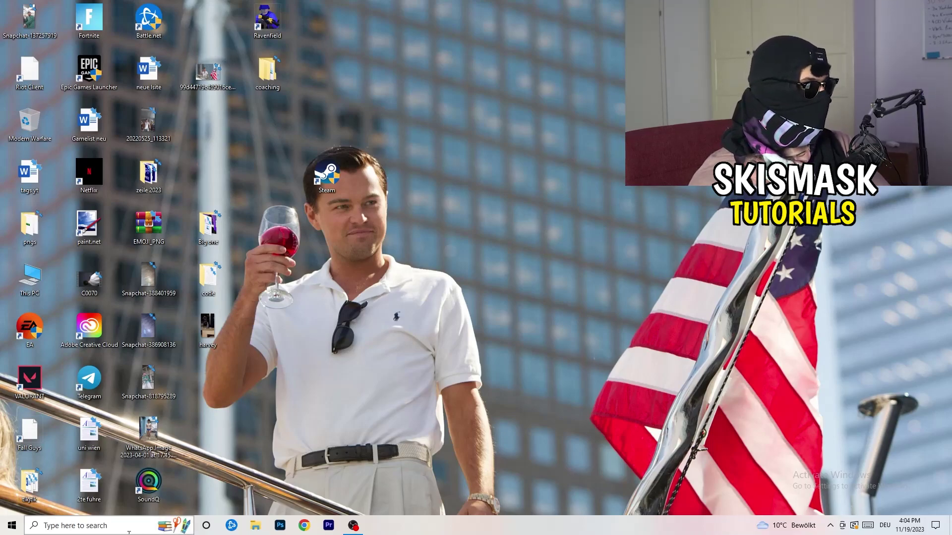
Open the System display settings and review the scaling, resolution and multiple-display options.
left_click(11, 525)
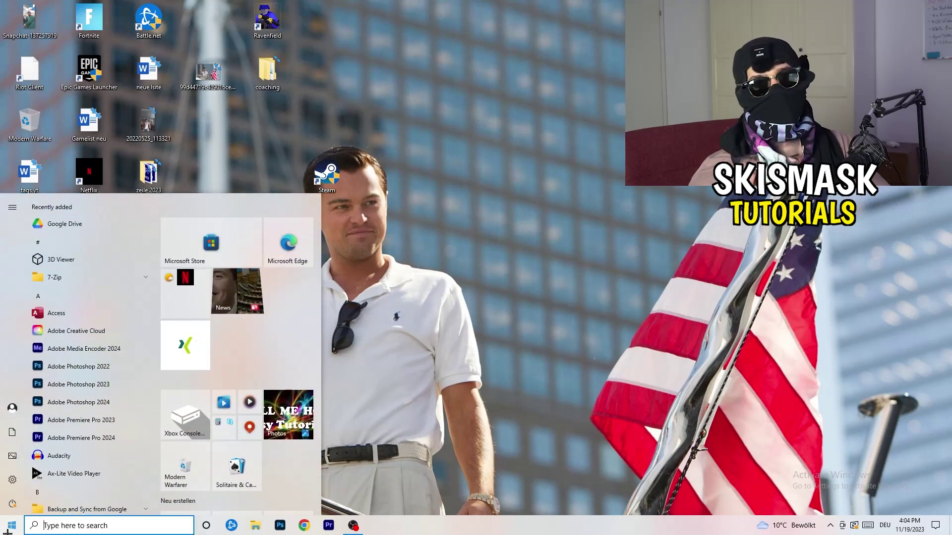
left_click(9, 487)
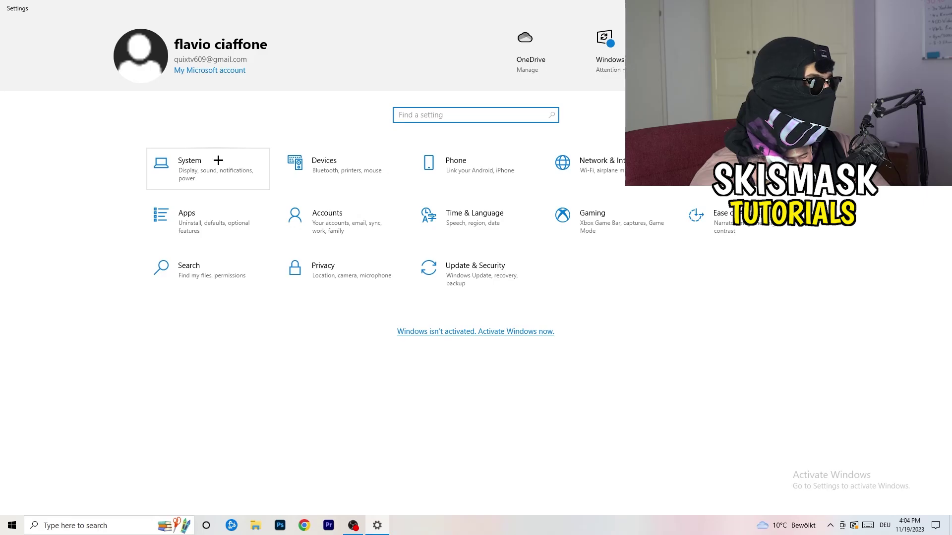
left_click(224, 160)
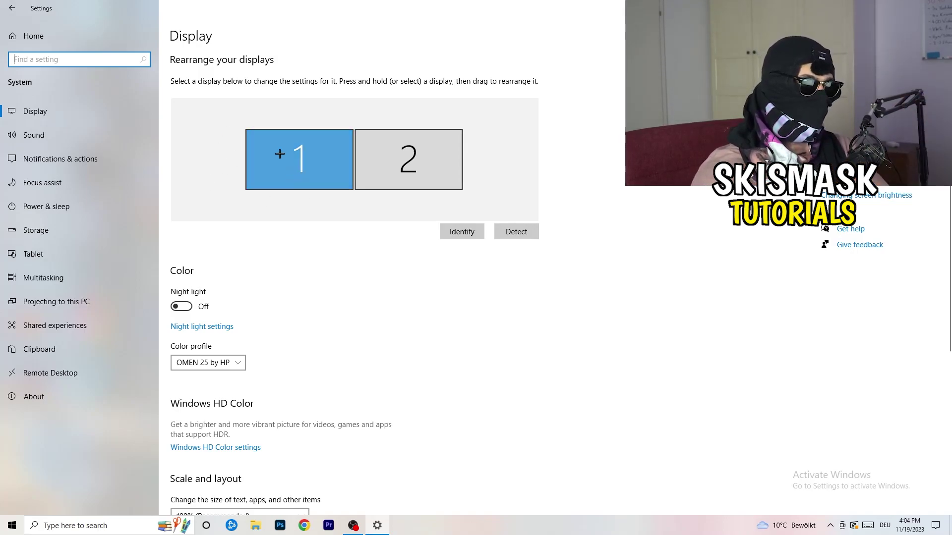
scroll(346, 180, "down", 5)
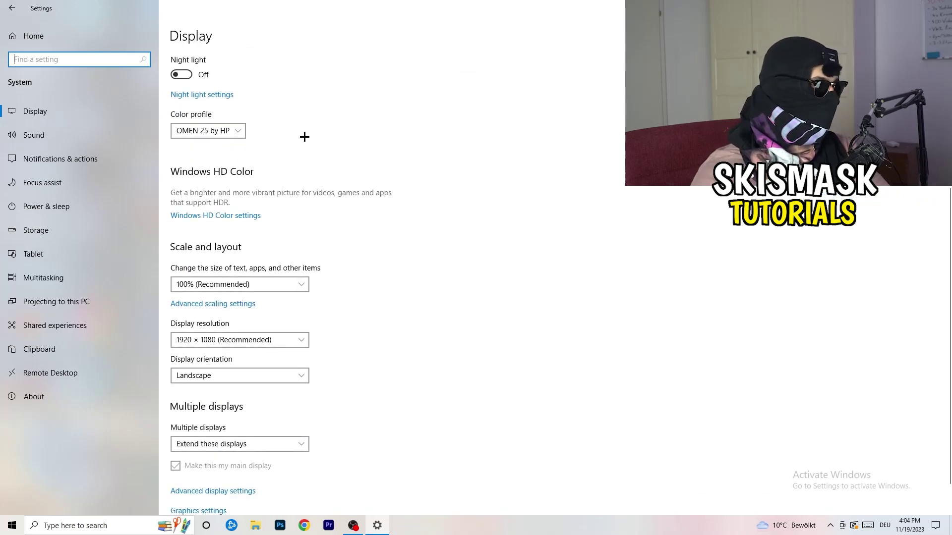
left_click(267, 284)
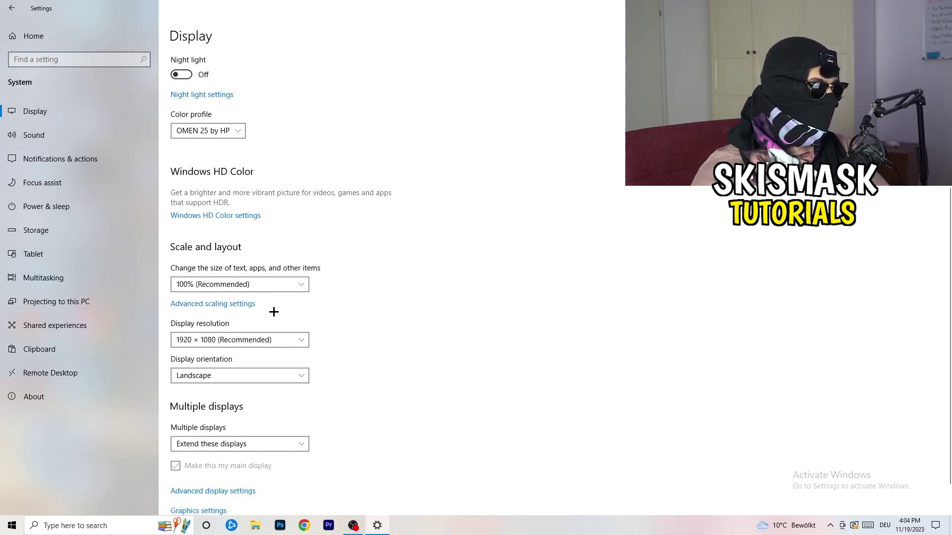
left_click(509, 267)
scroll(406, 274, "down", 1)
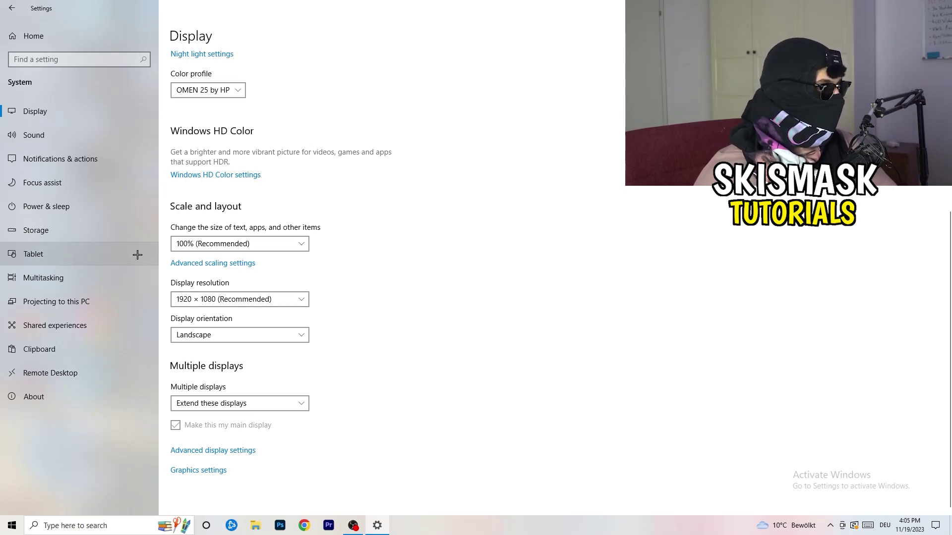
Open the additional power settings from Power & sleep, review the available power plans, and close Power Options.
left_click(75, 208)
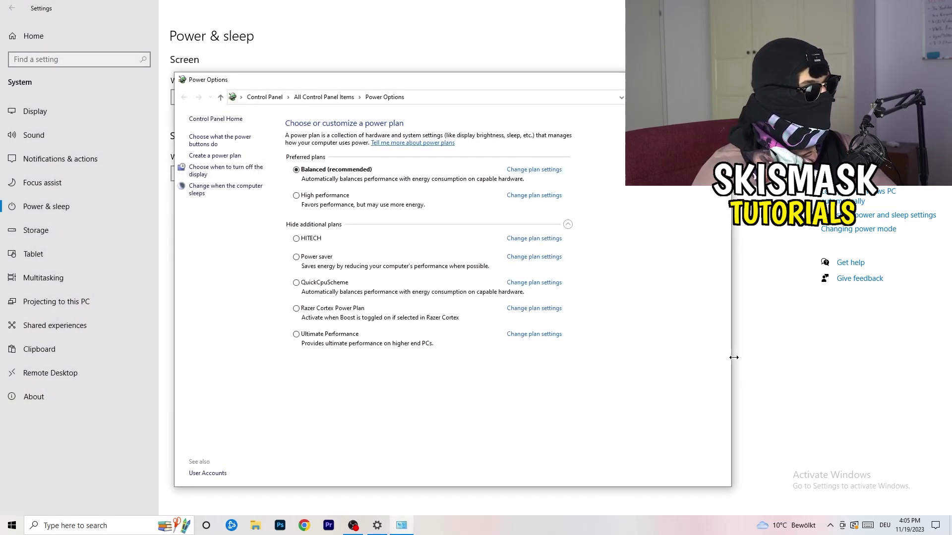
left_click(567, 224)
left_click(568, 224)
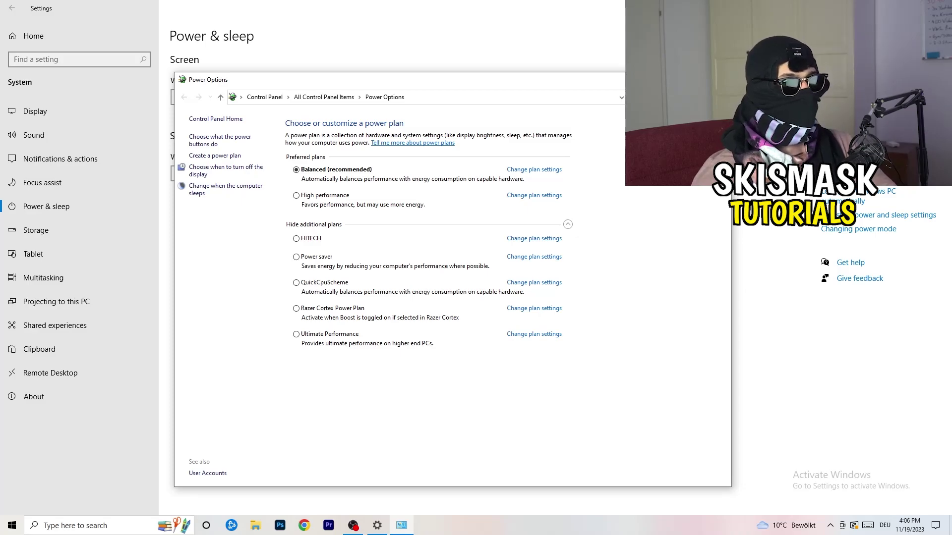
key("alt+F4")
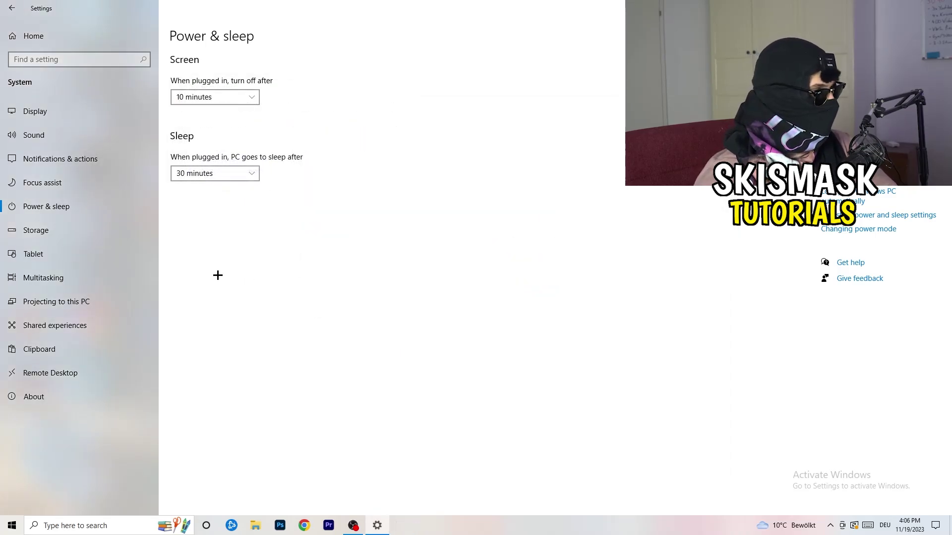
Configure Storage Sense to delete temporary files that apps aren't using.
left_click(66, 237)
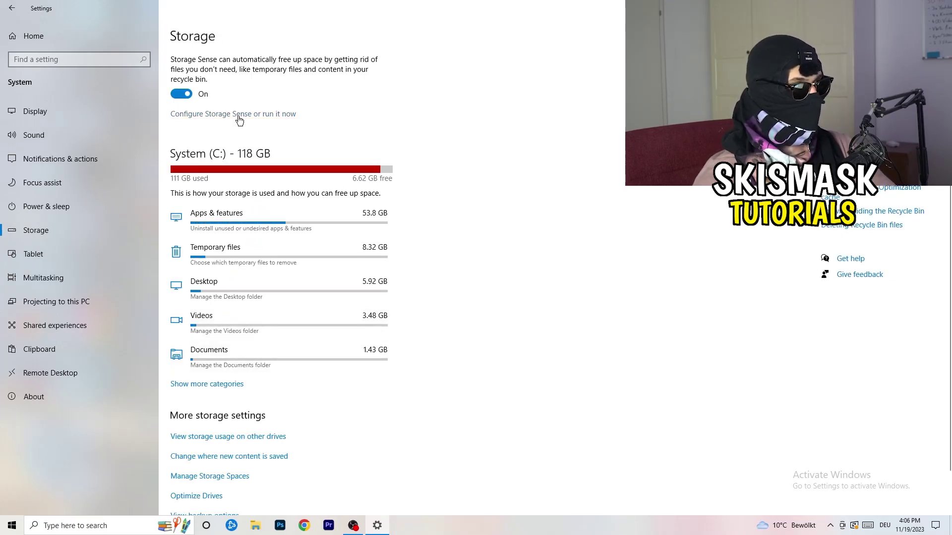
left_click(239, 115)
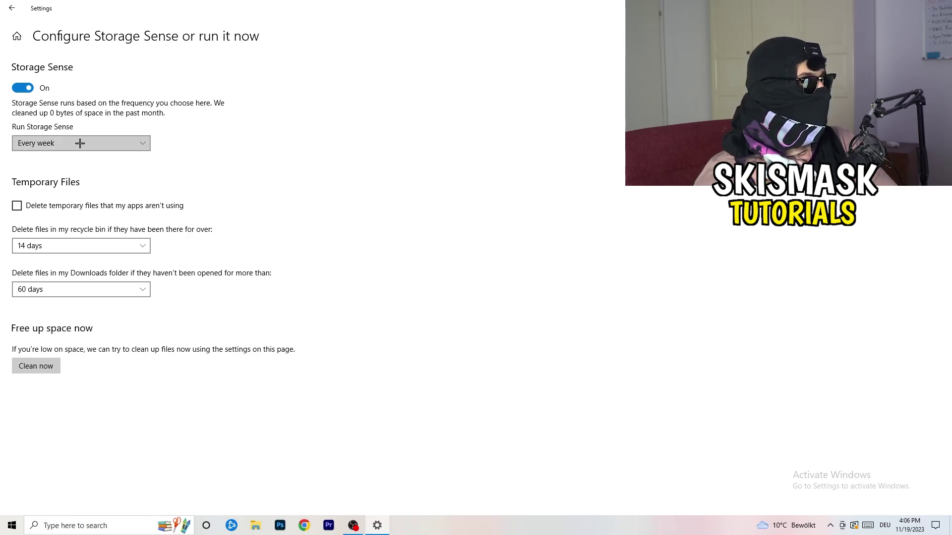
left_click(57, 208)
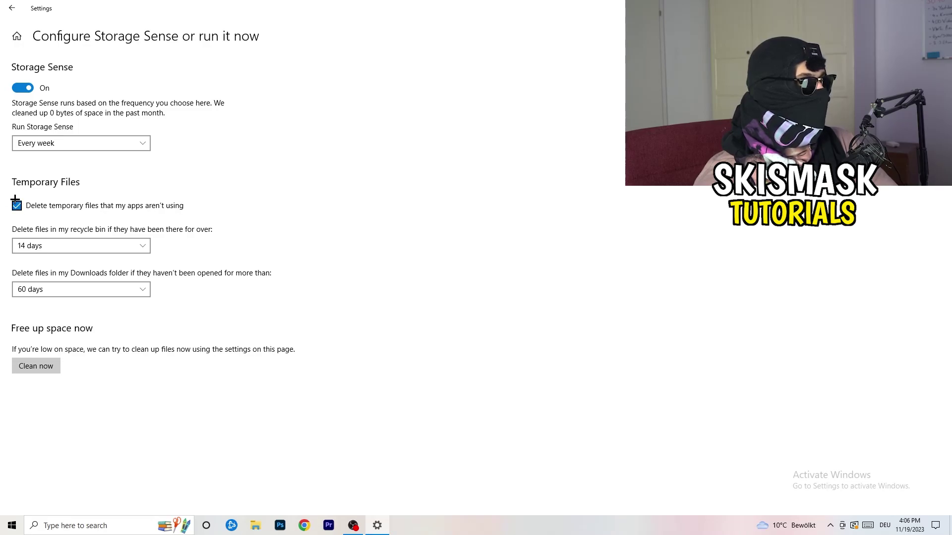
Review the Storage Sense deletion periods available for recycle bin files and for unopened files in the Downloads folder.
left_click(74, 246)
left_click(283, 231)
left_click(142, 246)
left_click(327, 203)
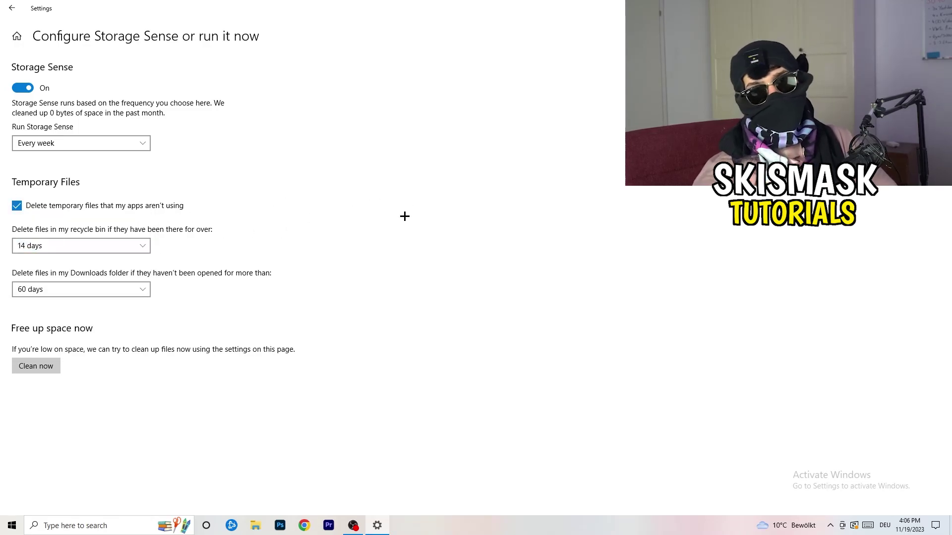
left_click(86, 289)
left_click(374, 225)
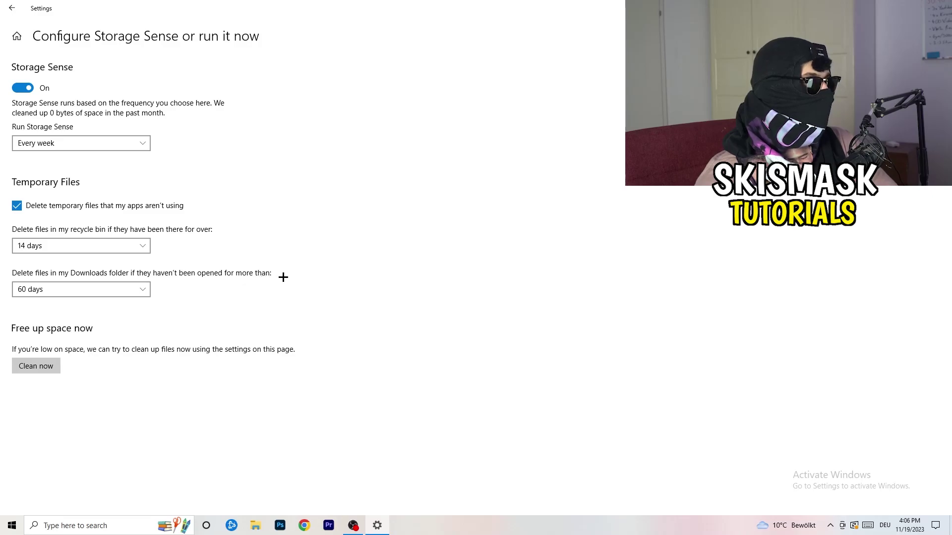
left_click(94, 296)
left_click(466, 242)
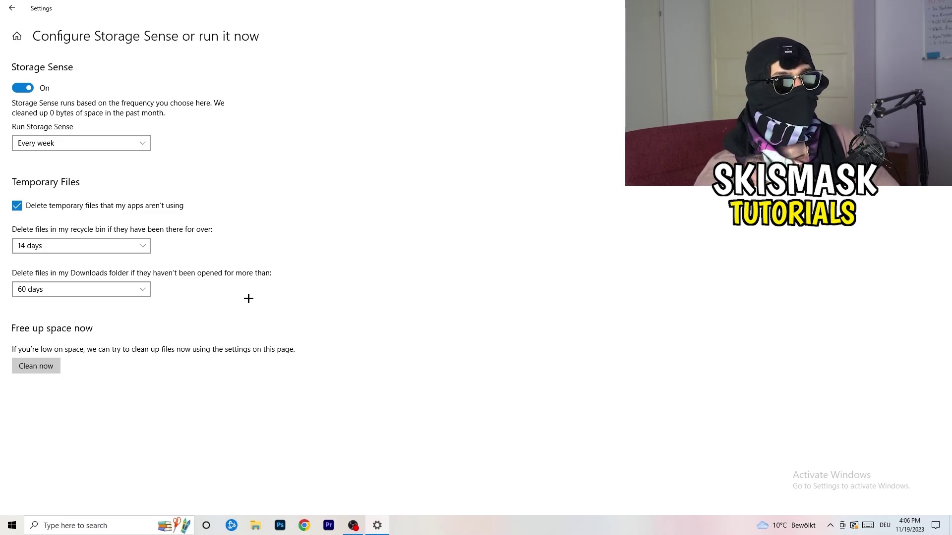
Leave the Storage settings for the Settings home page and open Update & Security.
left_click(11, 8)
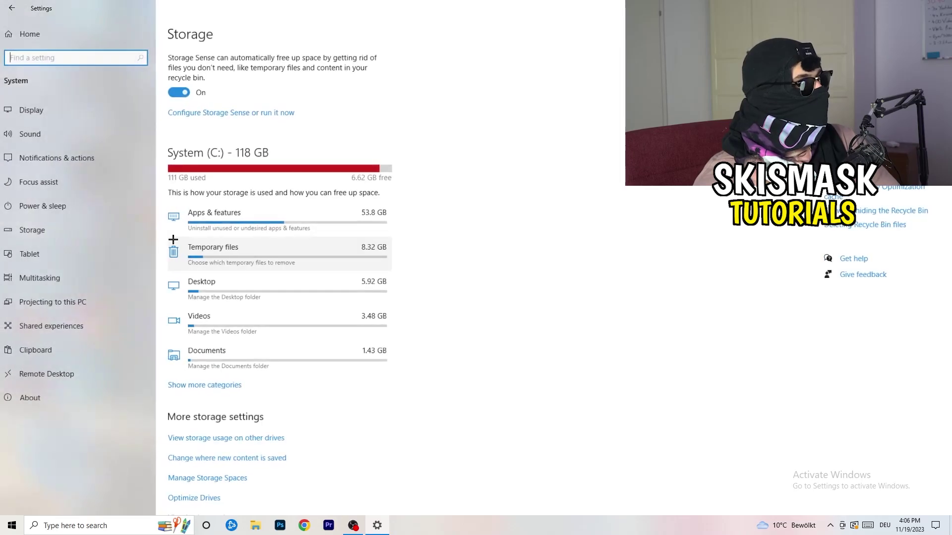
left_click(10, 8)
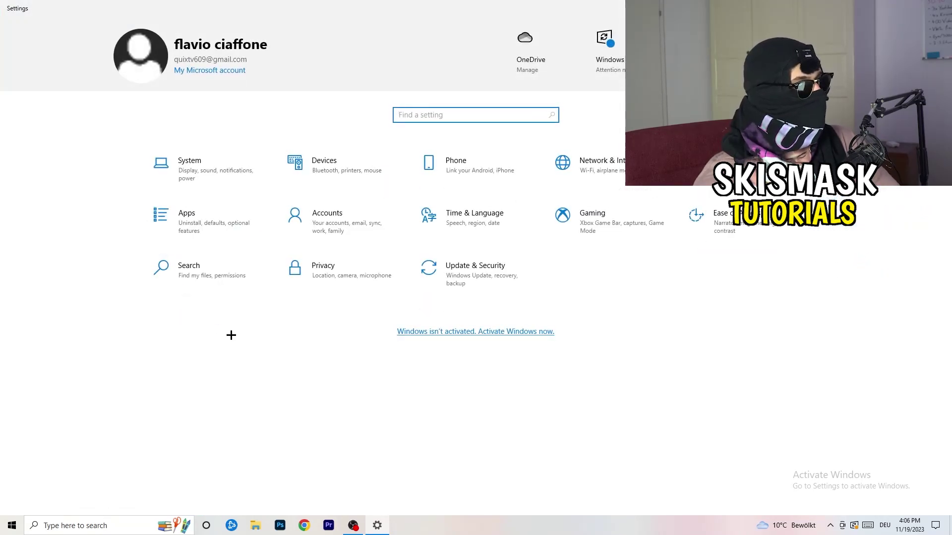
left_click(468, 279)
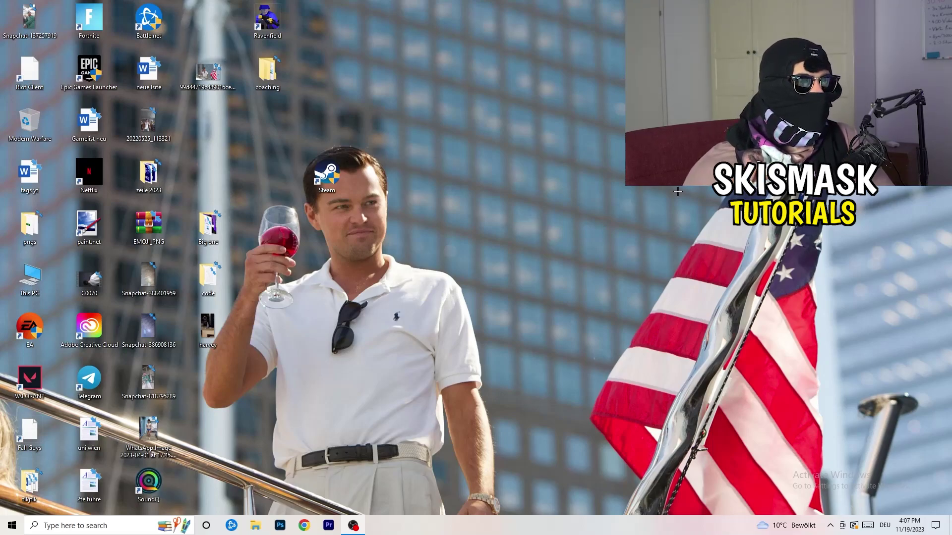
Open NVIDIA Control Panel from the desktop, review the resolution and image preview settings, and close it.
right_click(577, 209)
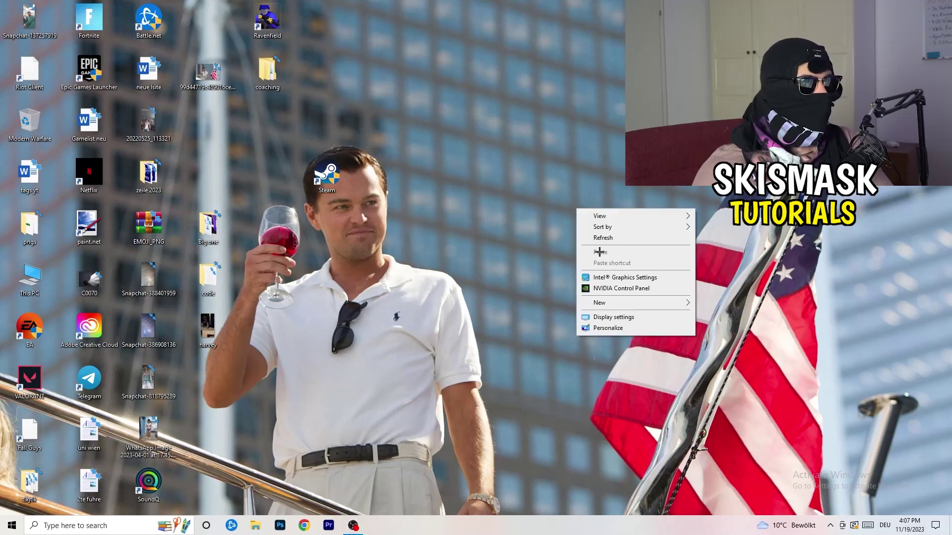
left_click(635, 290)
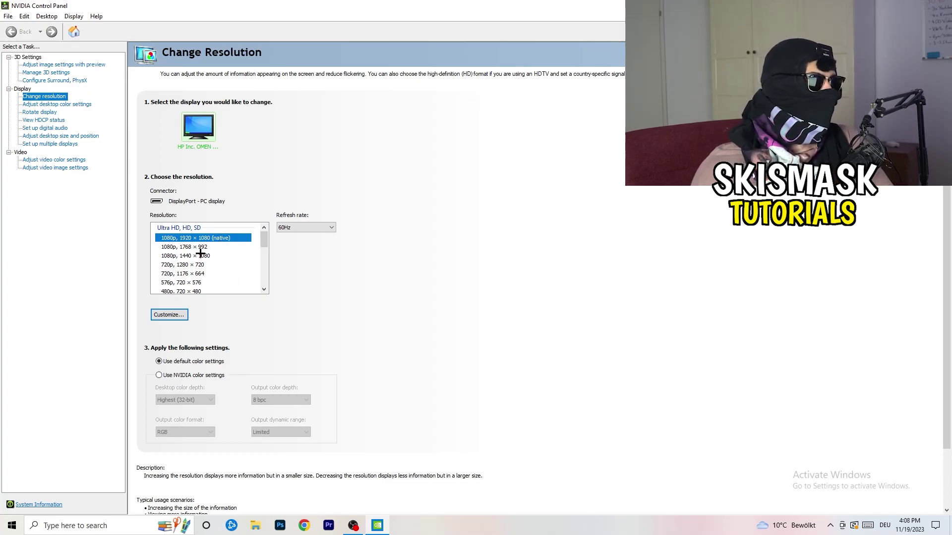
left_click(48, 66)
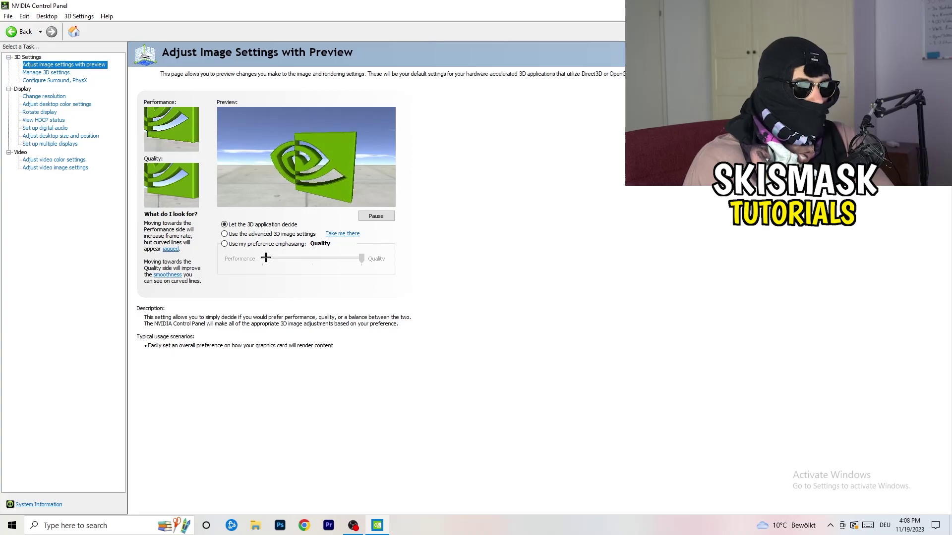
key("alt+F4")
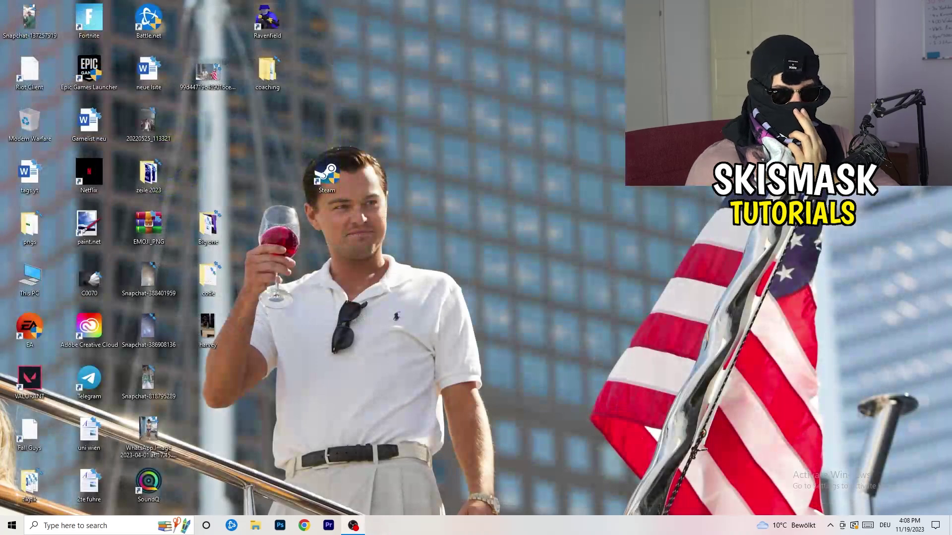